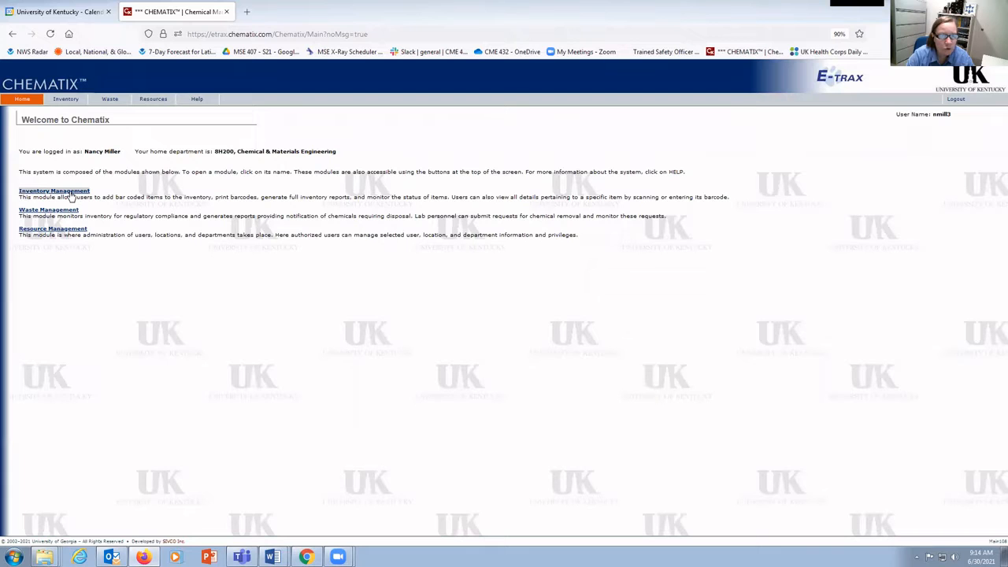
Open inventory management and search the active lab inventory of Anderson Tower 071
click(70, 191)
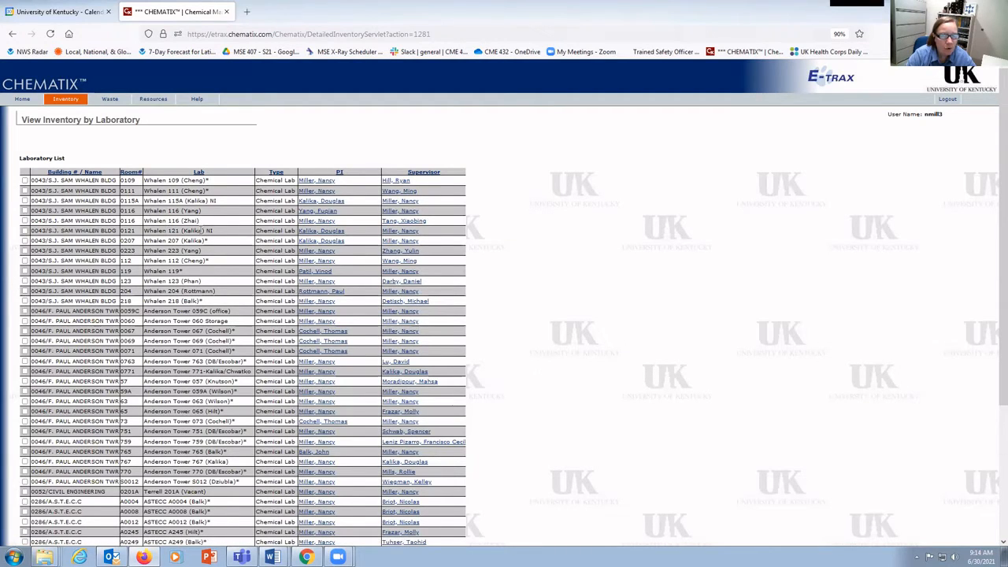
scroll(198, 241, down, 5)
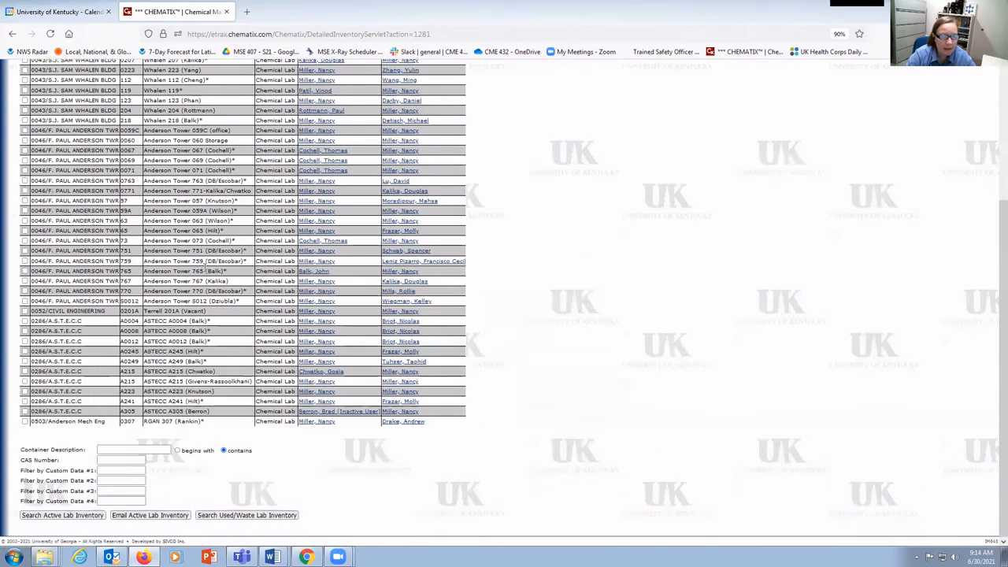
scroll(195, 229, up, 5)
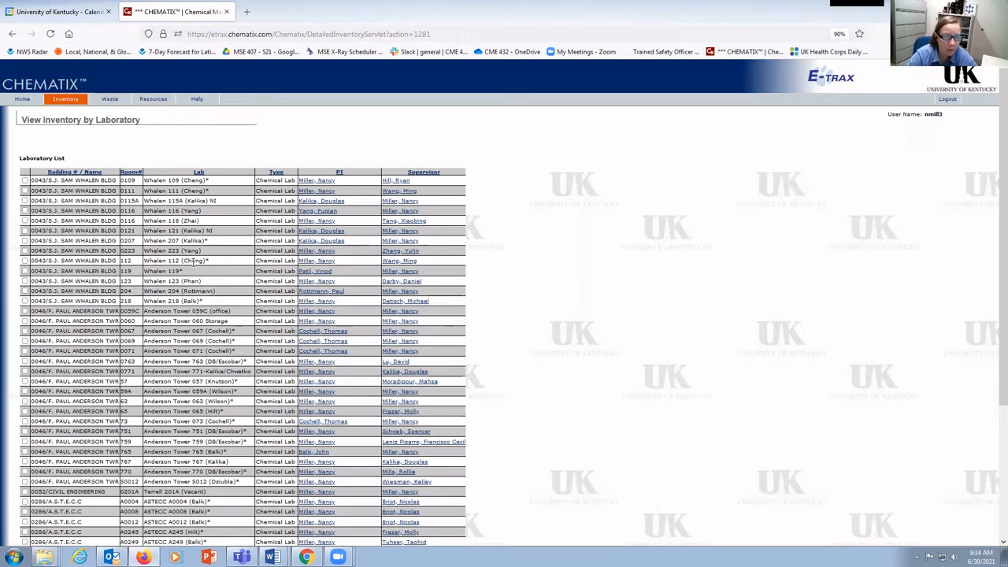
scroll(192, 261, down, 1)
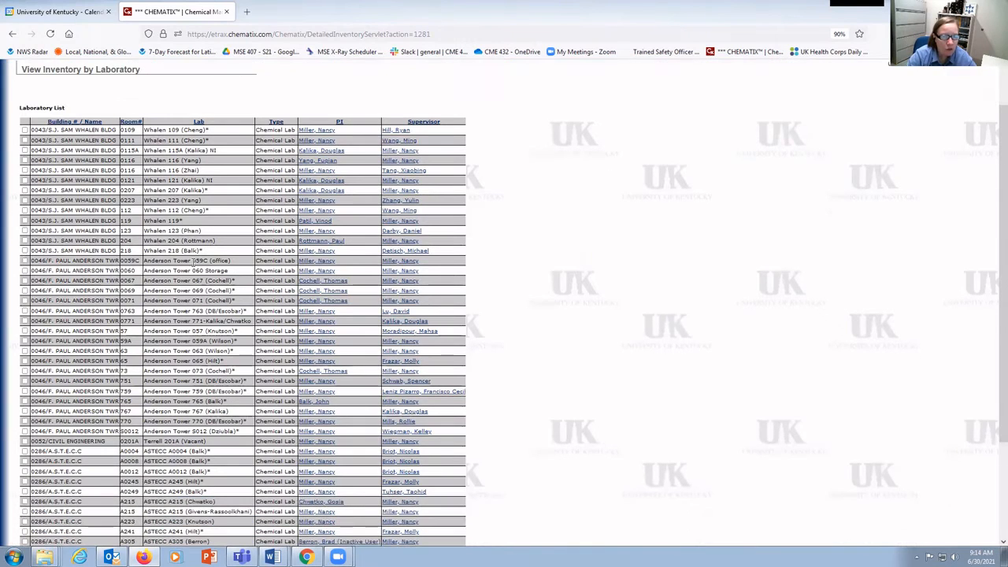
click(24, 301)
scroll(57, 320, down, 3)
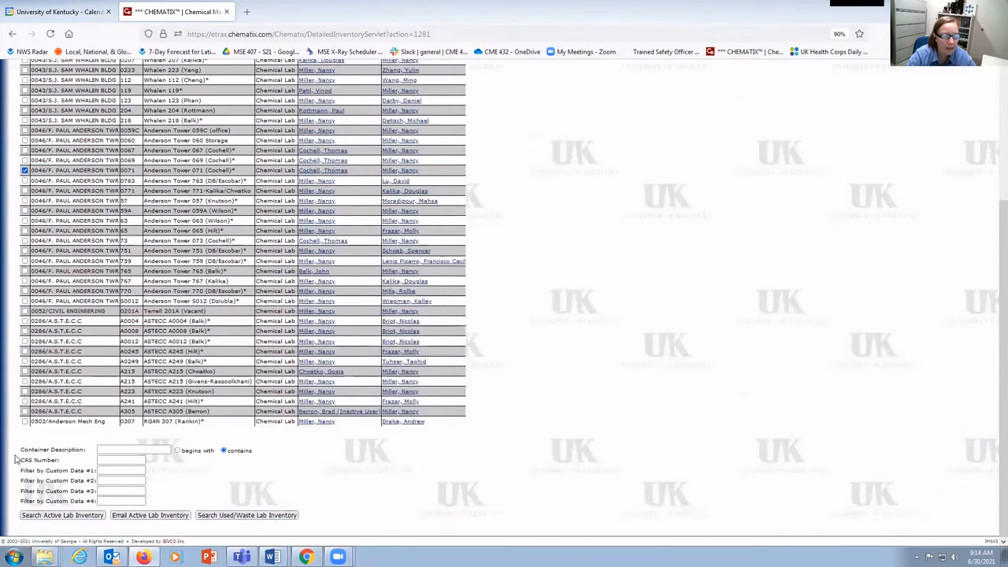
click(63, 516)
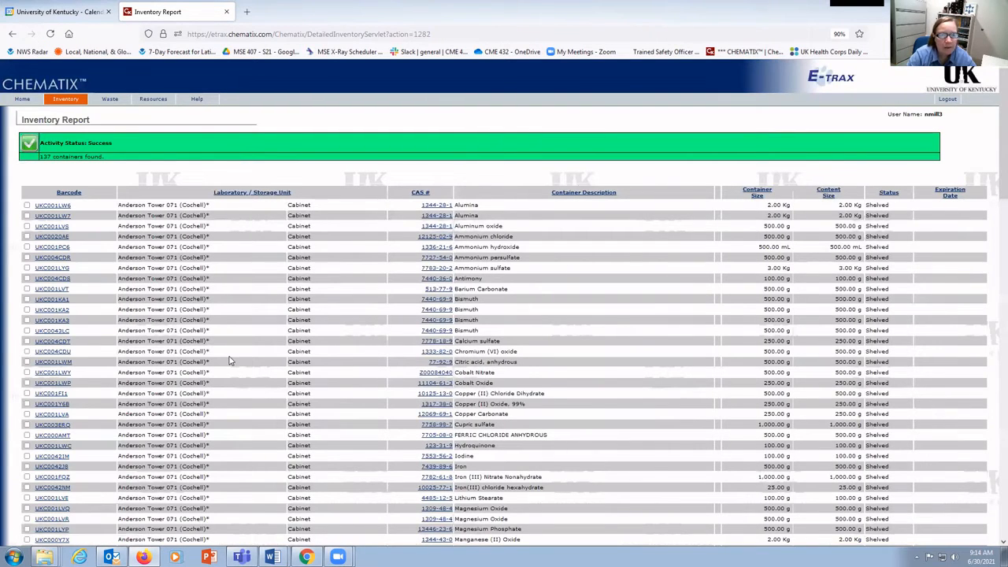
Select the Bismuth containers UKC001KA3 and UKC0043LC in the inventory report
scroll(231, 360, down, 2)
scroll(230, 360, down, 10)
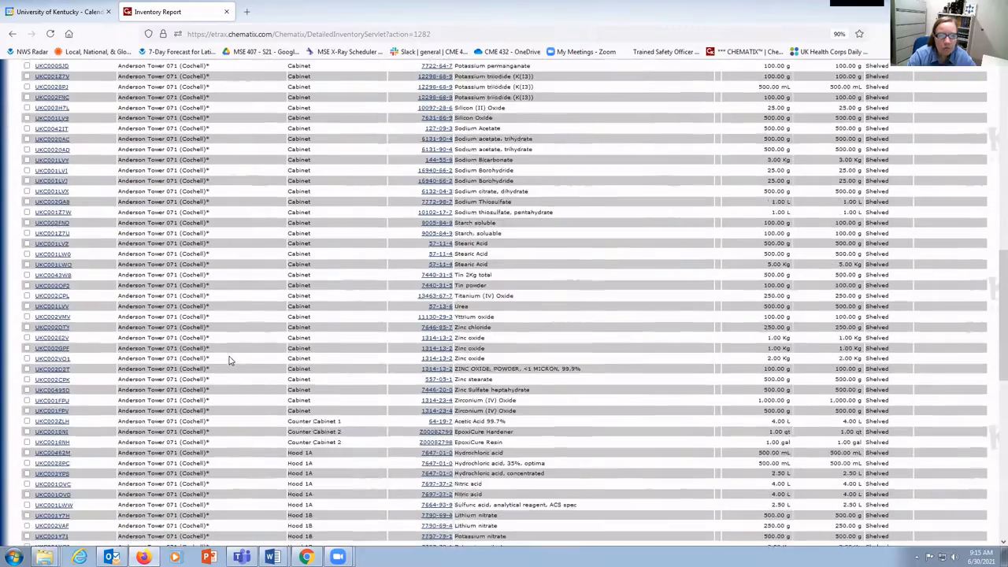
scroll(231, 360, up, 12)
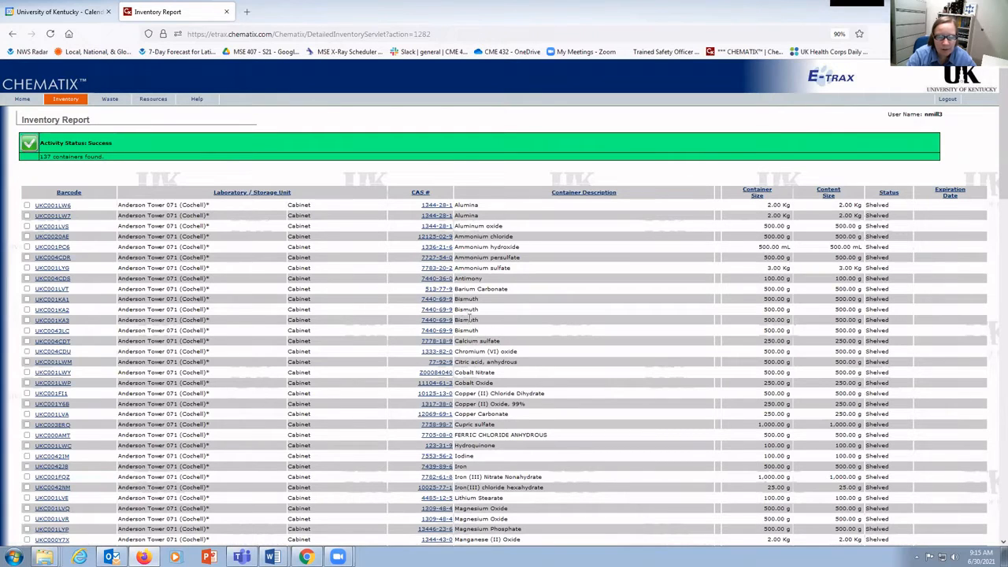
click(27, 331)
click(27, 320)
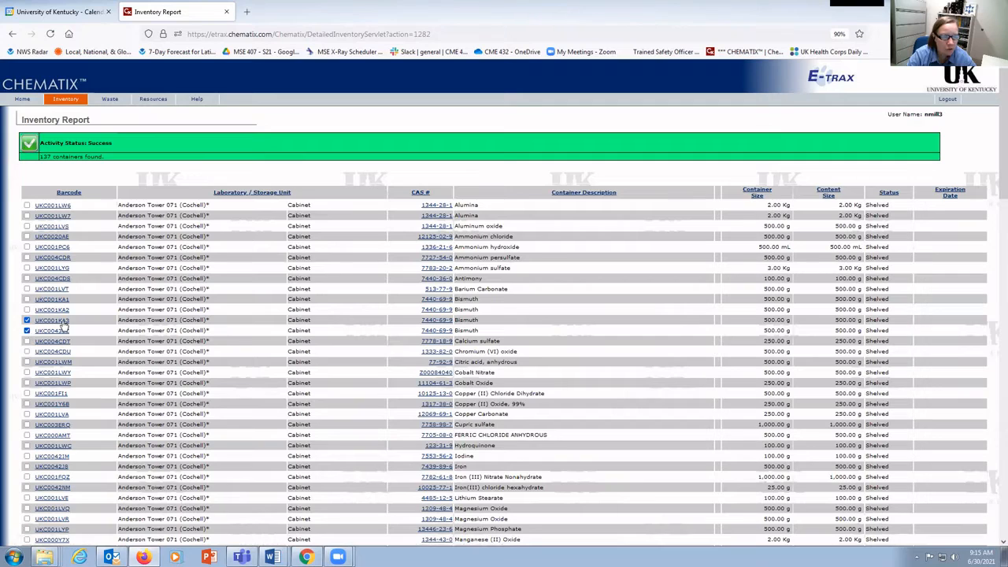
Open the container details for barcode UKC0043LC and close them
scroll(63, 327, down, 2)
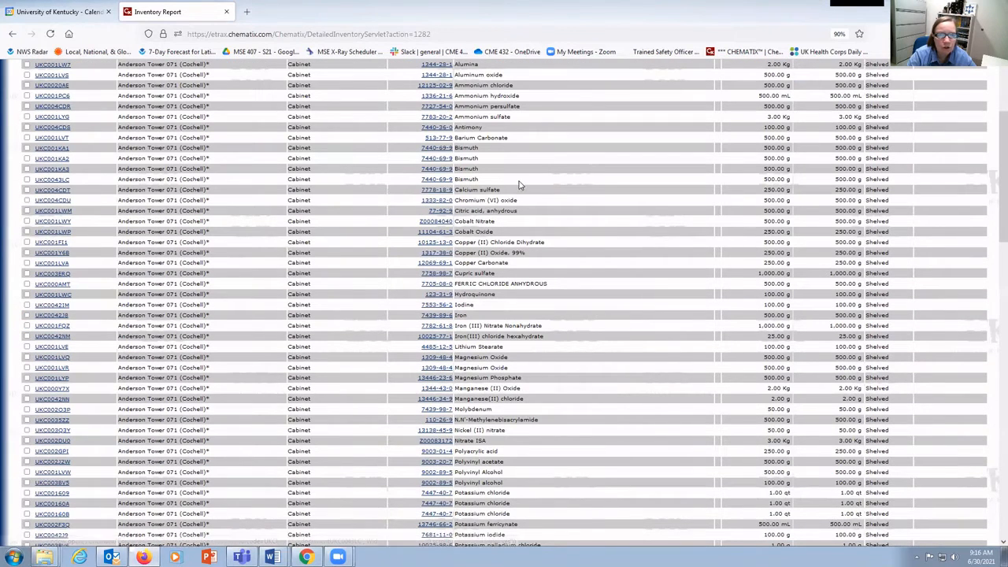
click(62, 182)
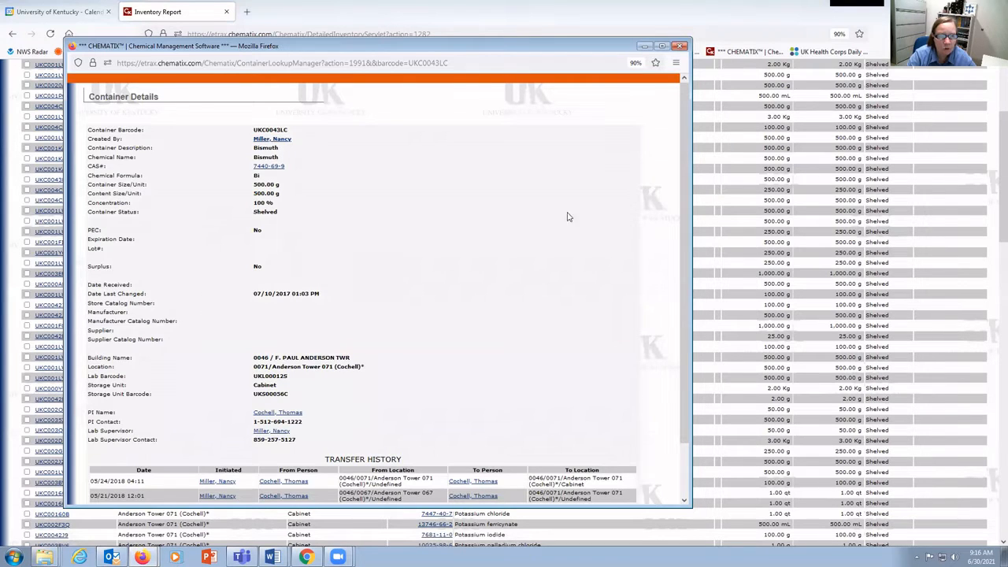
click(680, 46)
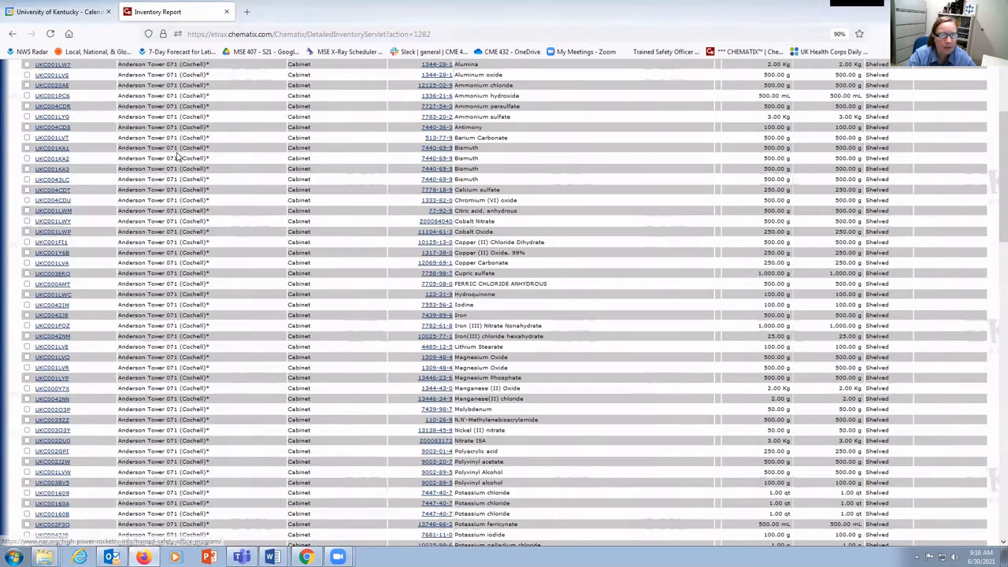
Change the status of Bismuth containers UKC001KA1 and UKC001KA2 to Consumed by experiment
click(27, 148)
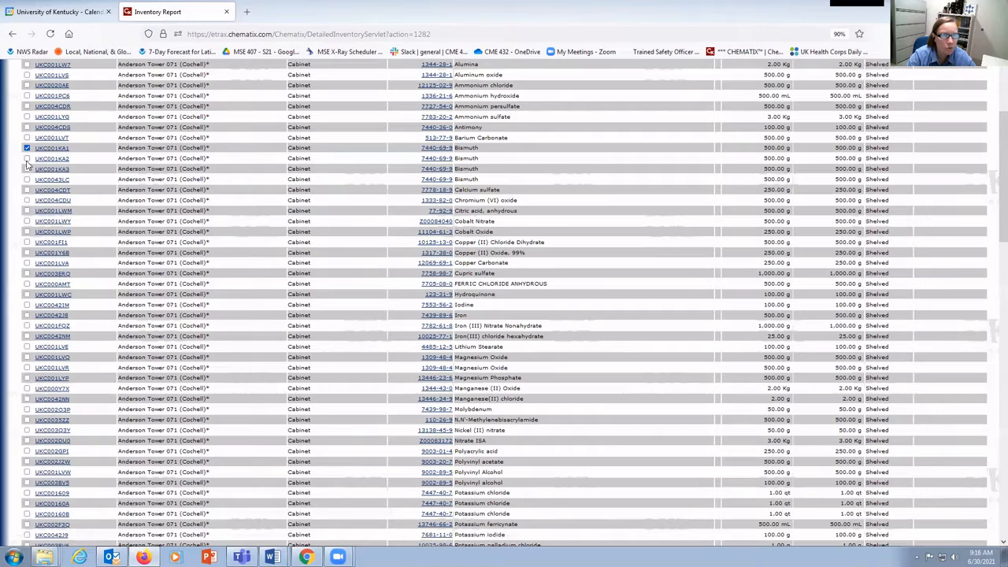
click(27, 158)
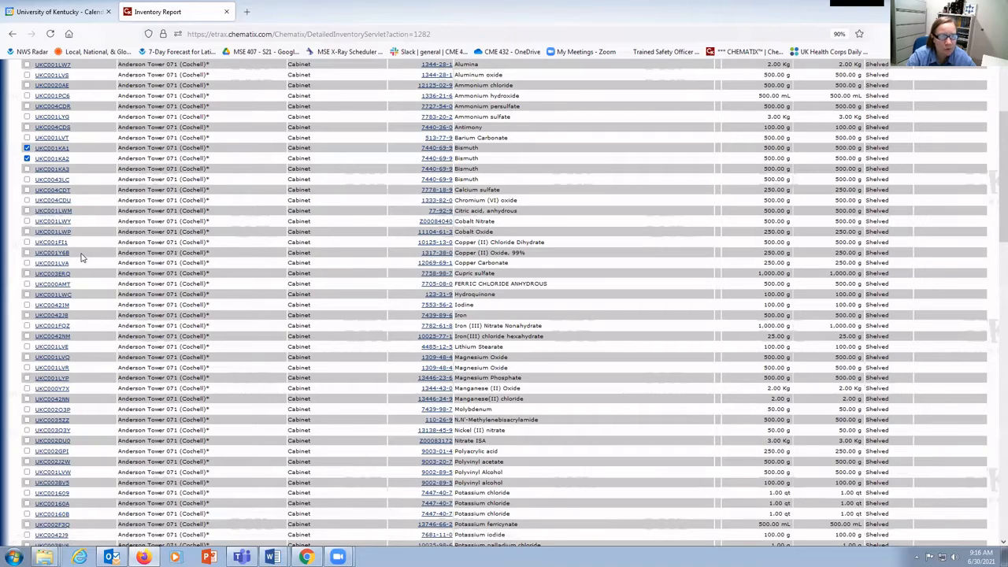
scroll(81, 256, down, 15)
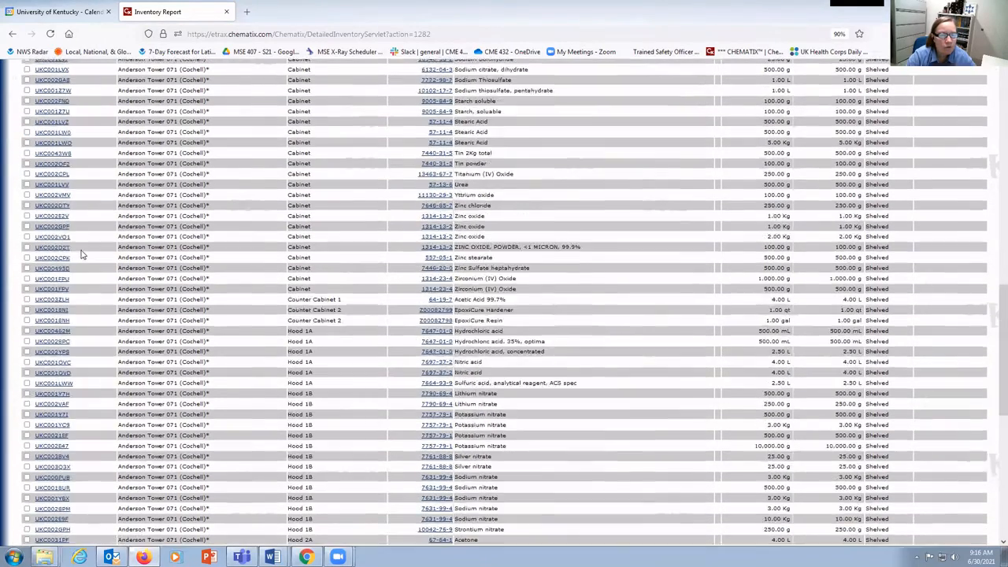
scroll(82, 254, down, 3)
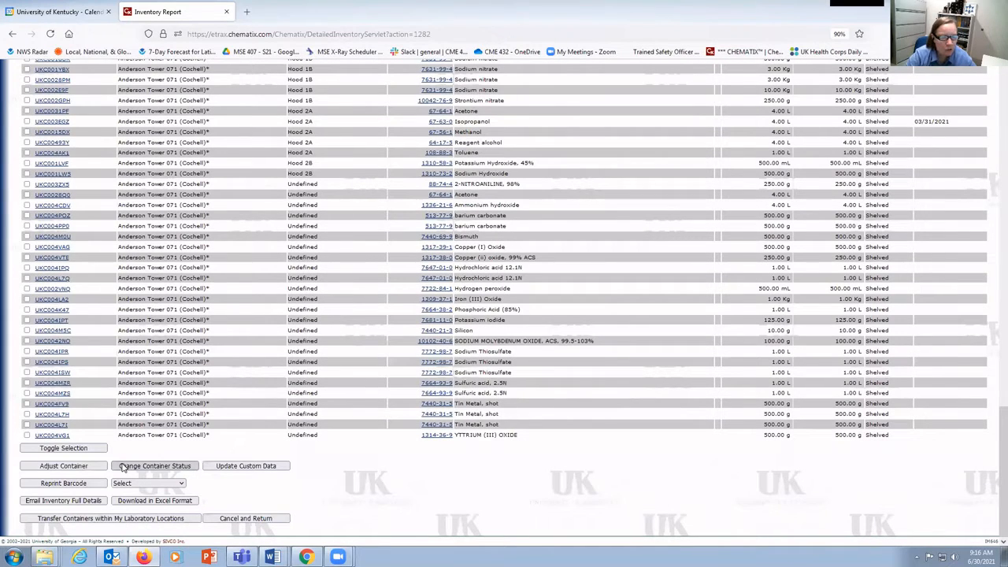
click(191, 466)
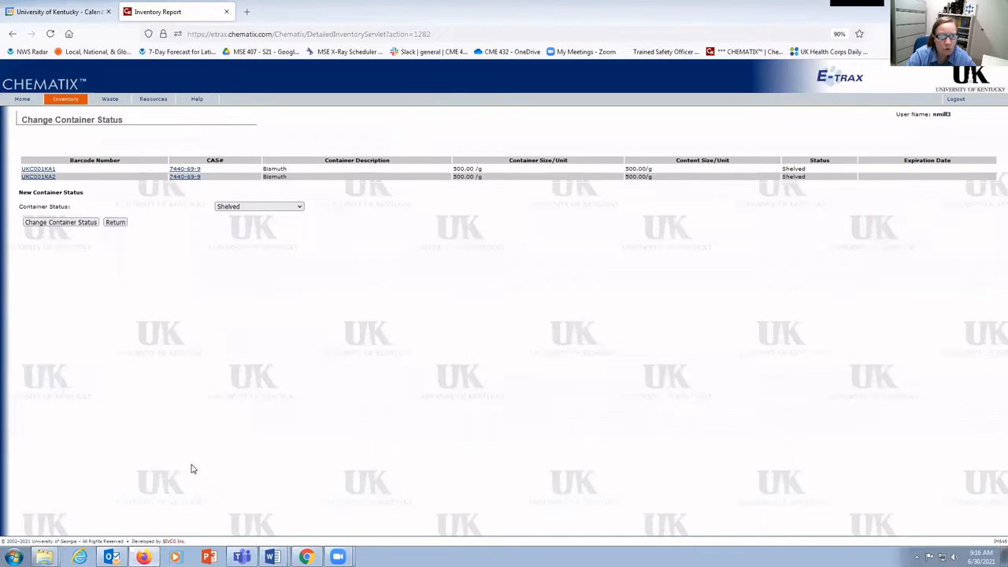
click(298, 206)
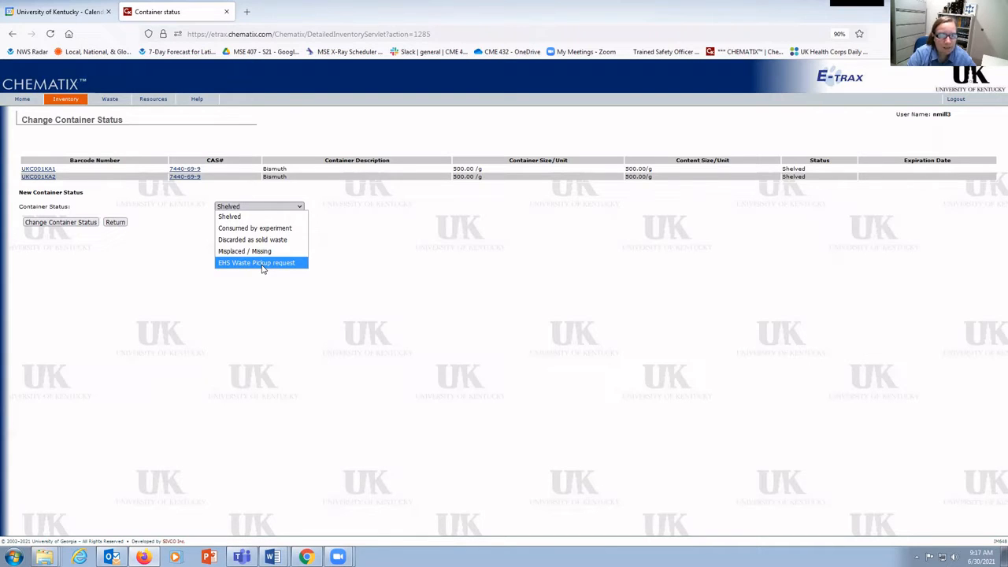
click(289, 230)
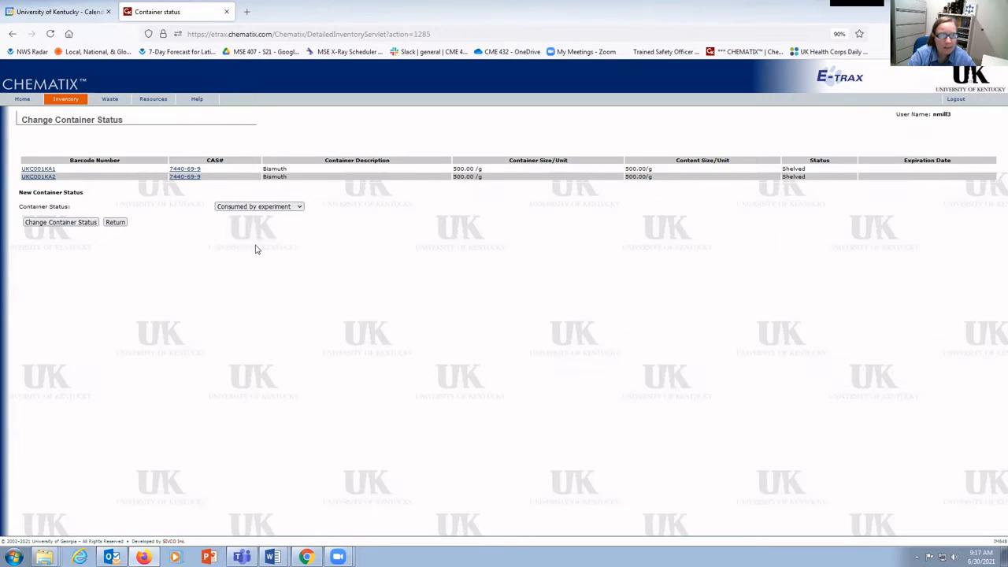
click(81, 224)
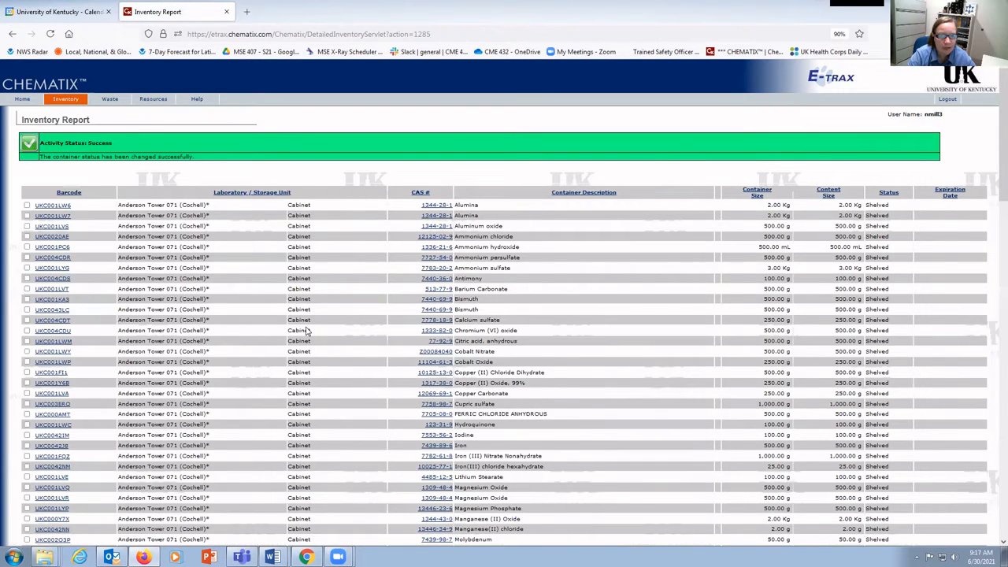
Download the inventory report in Excel format and open it with Excel 2016
scroll(308, 331, down, 2)
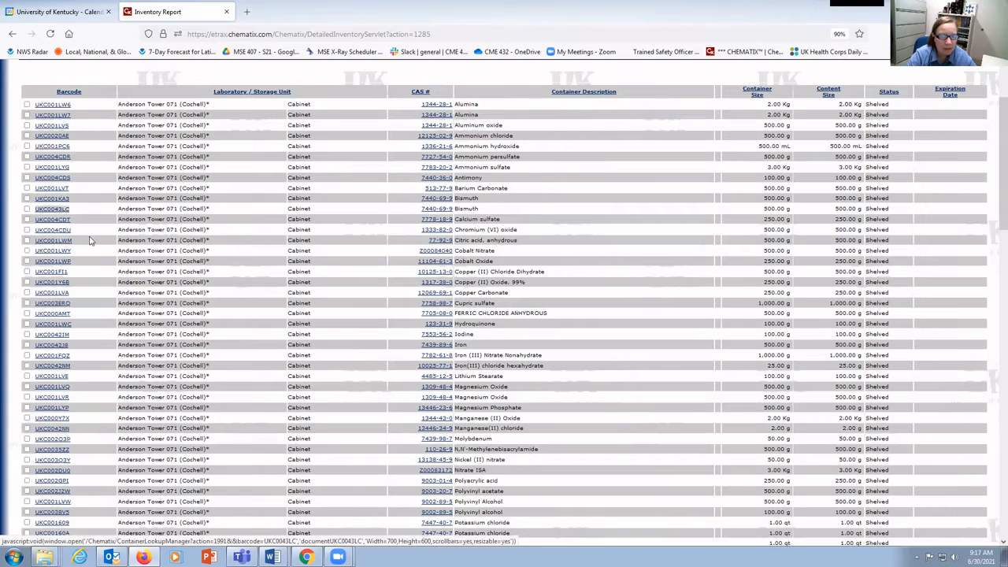
scroll(92, 241, down, 3)
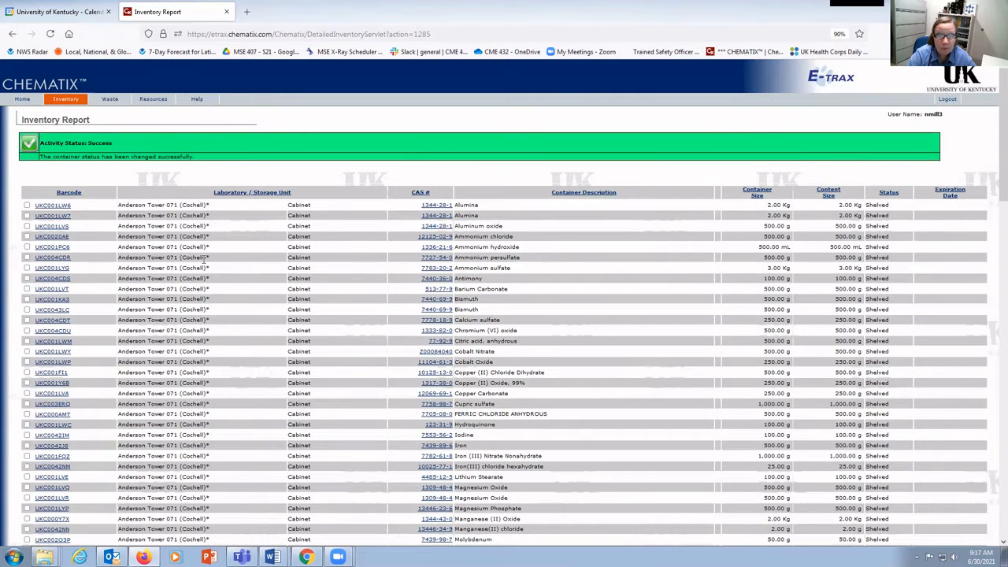
scroll(205, 259, down, 20)
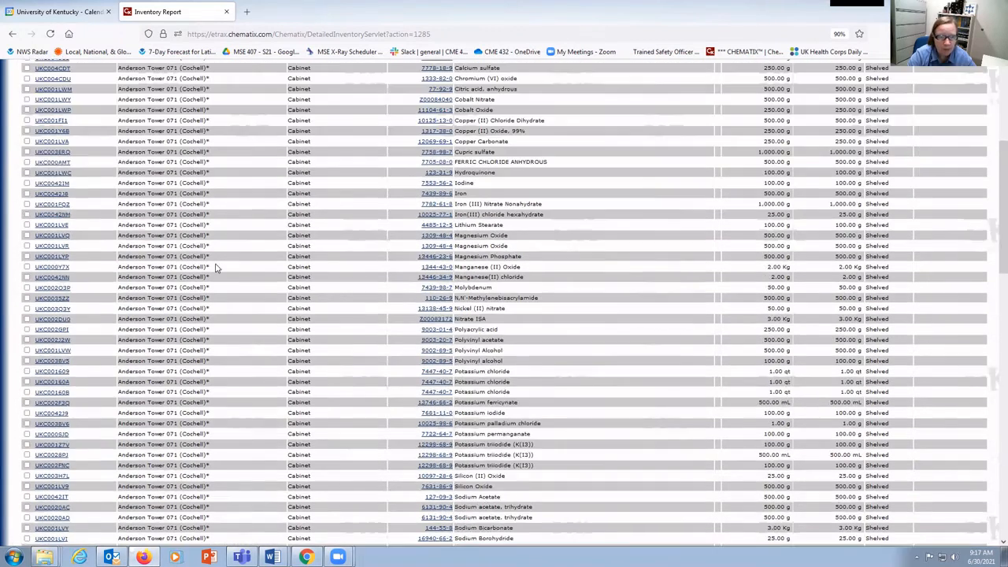
scroll(217, 268, down, 3)
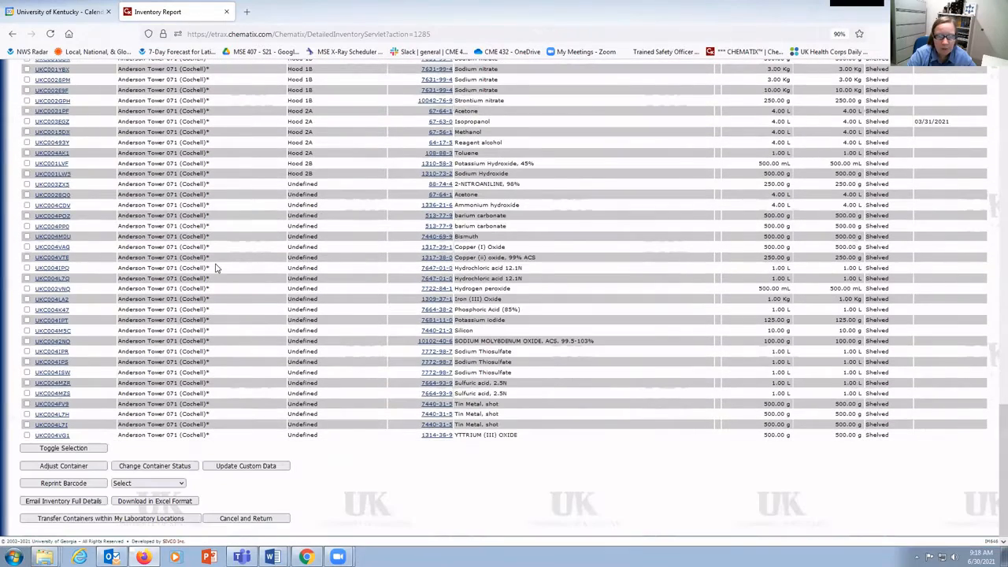
click(155, 501)
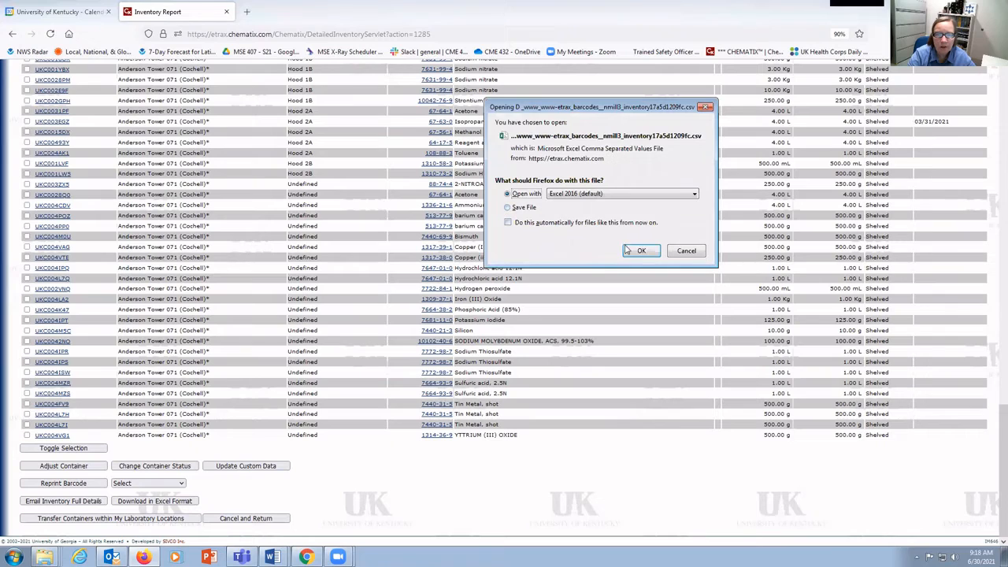
click(641, 252)
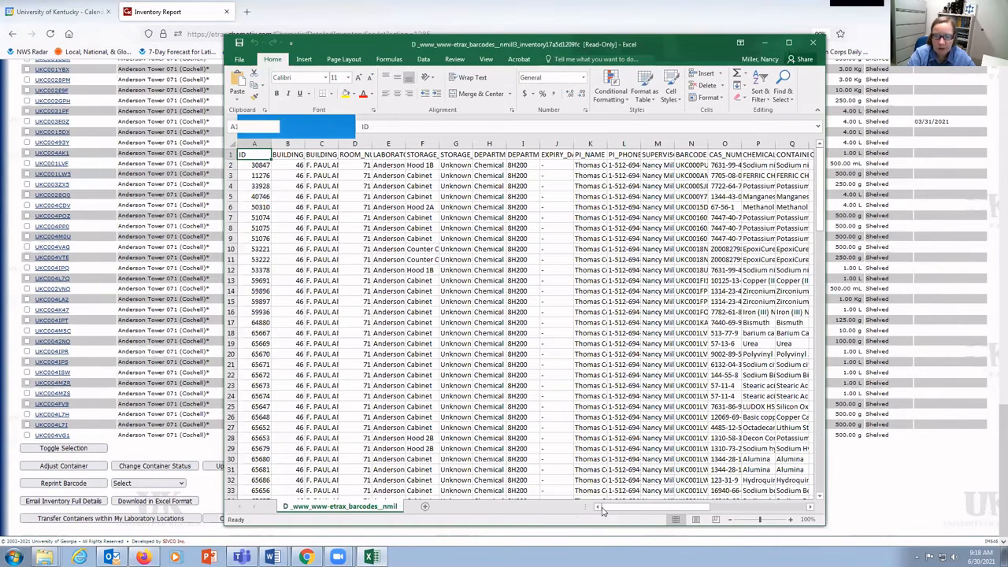
In Excel, autofit the CHEMICAL_NAME and BARCODE columns, then minimize the spreadsheet window
drag(607, 512, 664, 509)
double_click(542, 141)
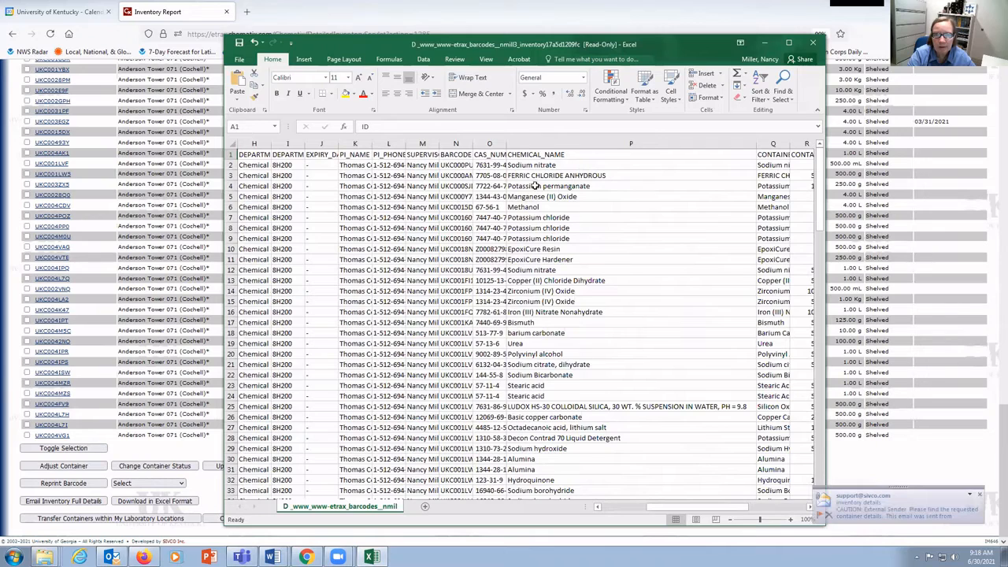
double_click(472, 143)
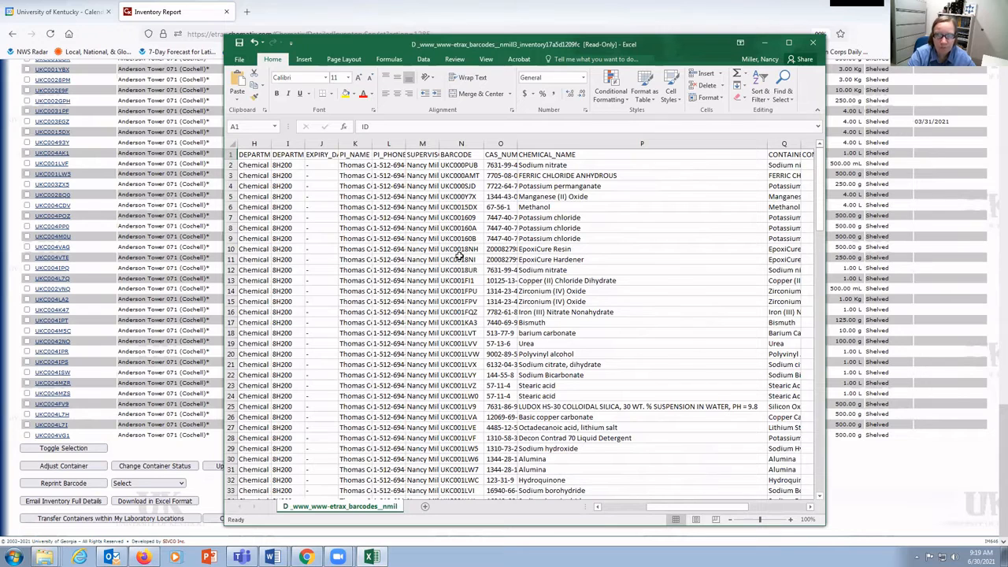
click(764, 42)
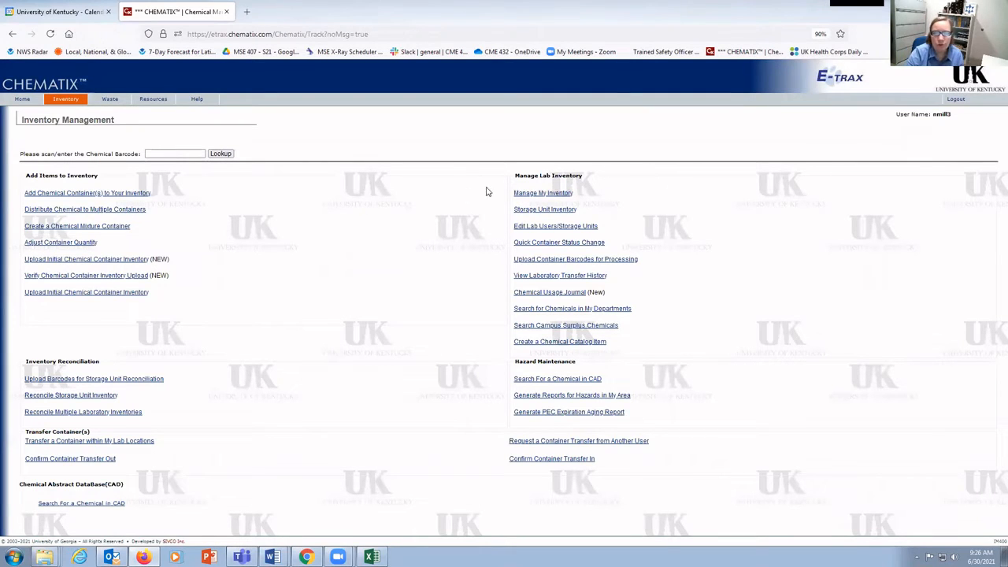
Search the active lab inventory of Anderson Tower 059A from Manage My Inventory
click(555, 195)
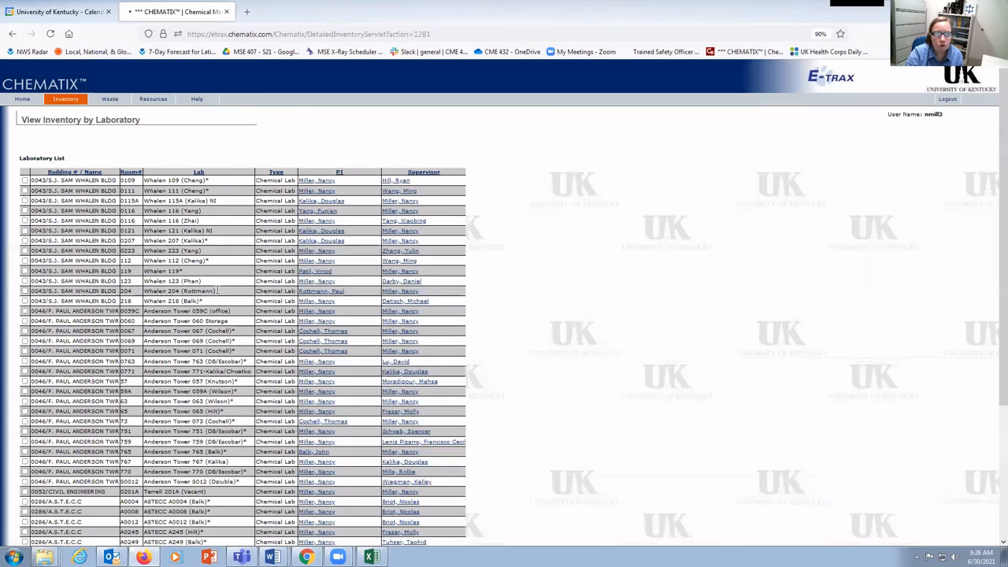
scroll(212, 293, down, 2)
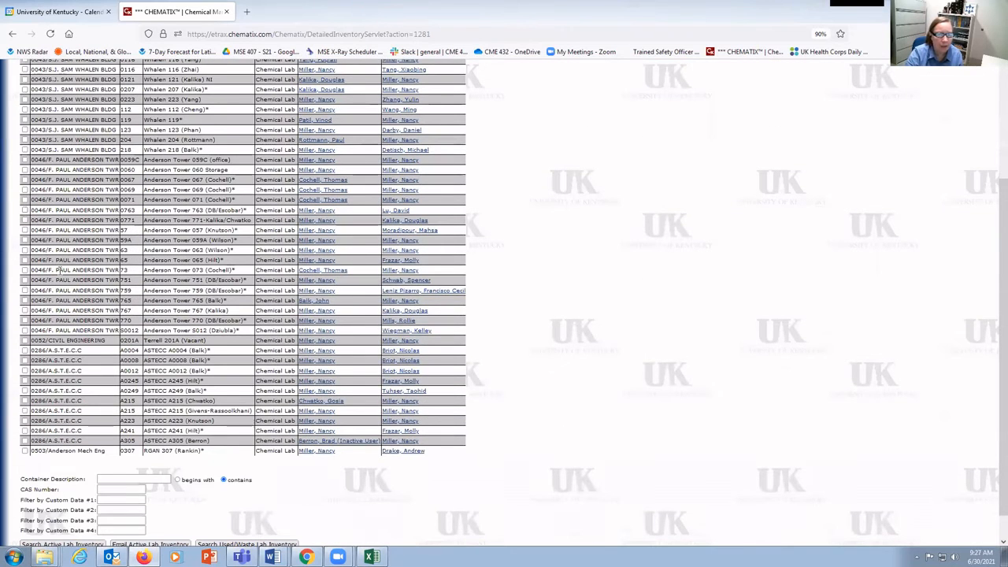
click(24, 240)
scroll(97, 315, down, 1)
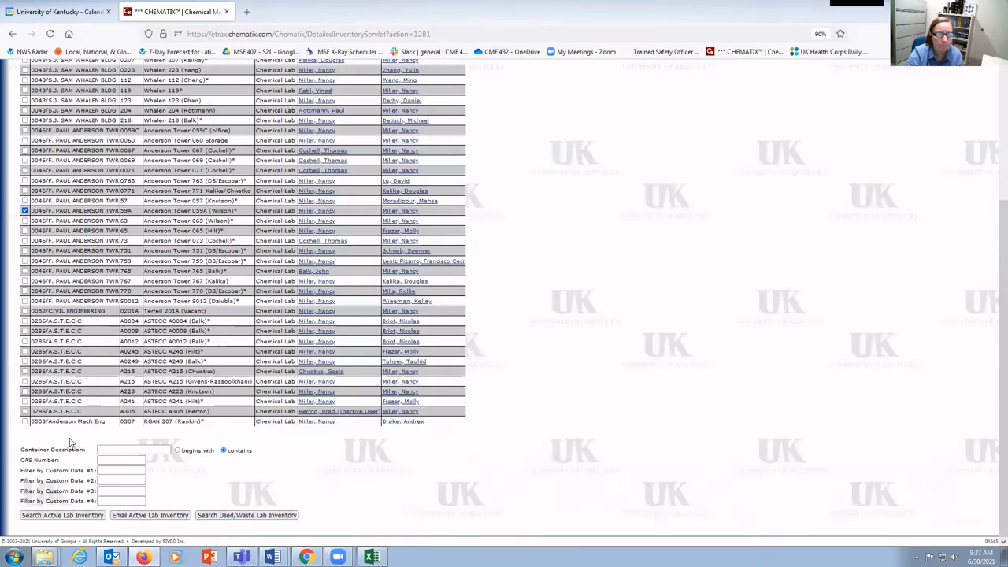
click(67, 515)
Select the Riboflavin container UKC004L8X in the lab inventory list
scroll(177, 145, down, 10)
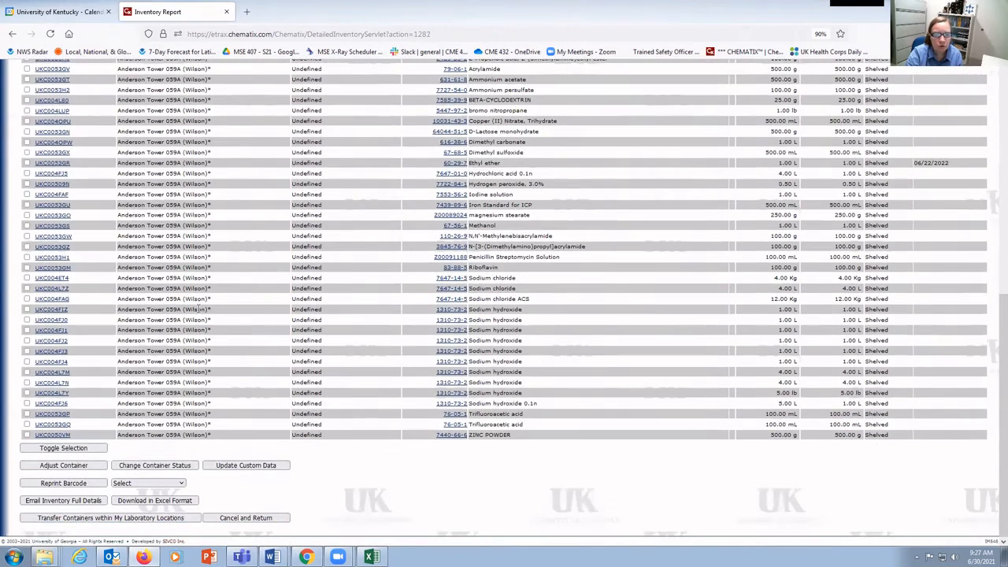
scroll(218, 395, up, 2)
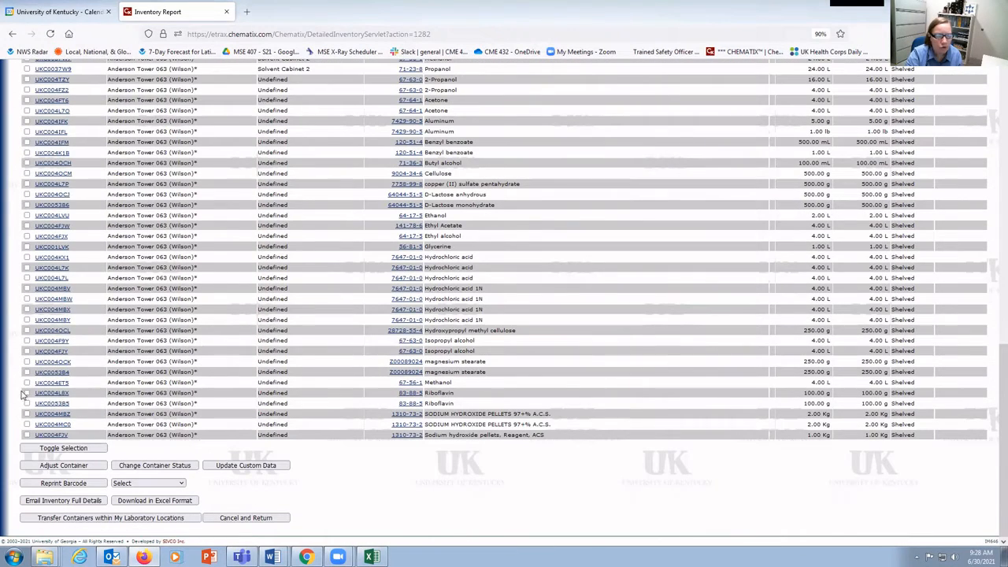
click(27, 392)
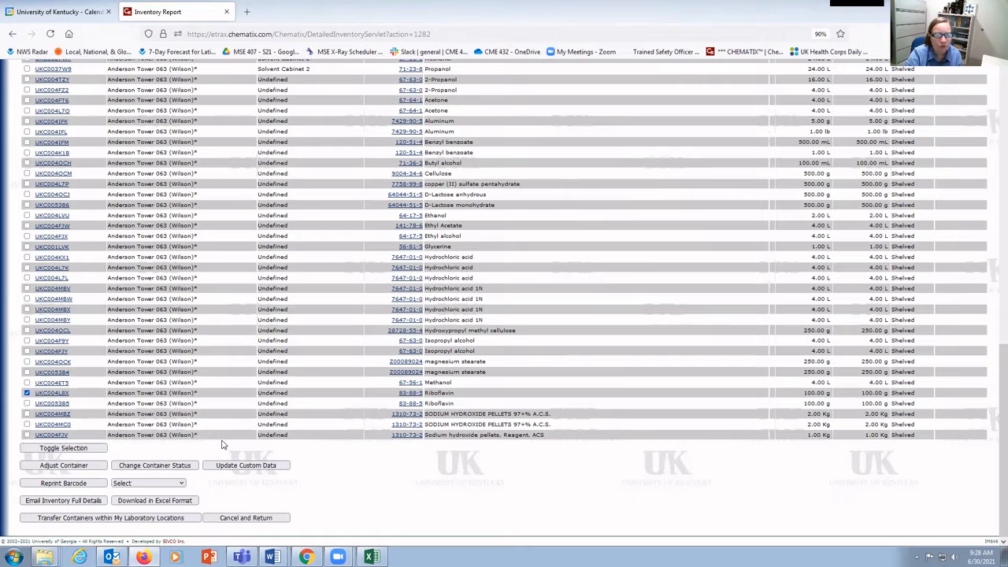
Change the Riboflavin container's status to EHS Waste Pickup request and move the generated waste card window aside
click(165, 468)
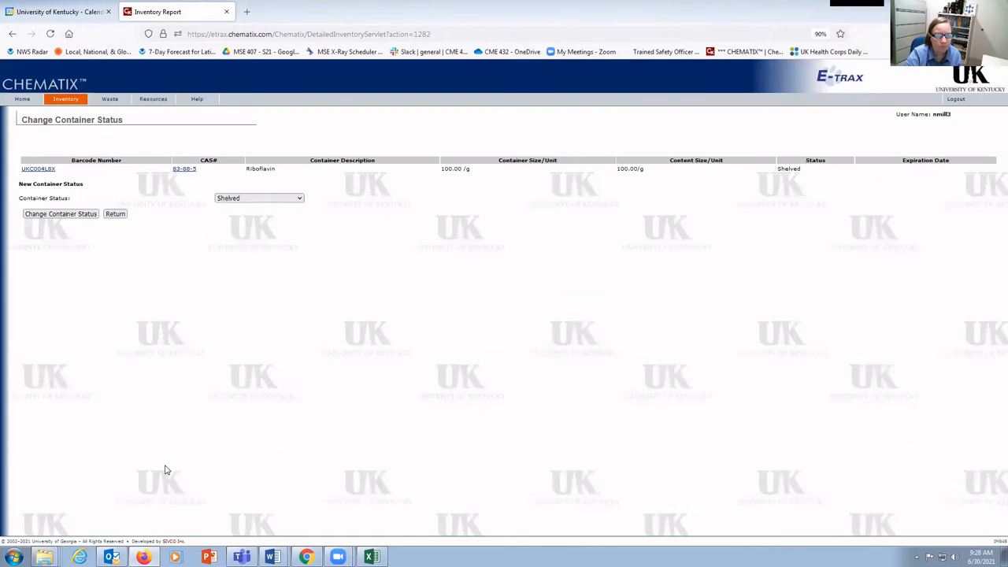
click(300, 198)
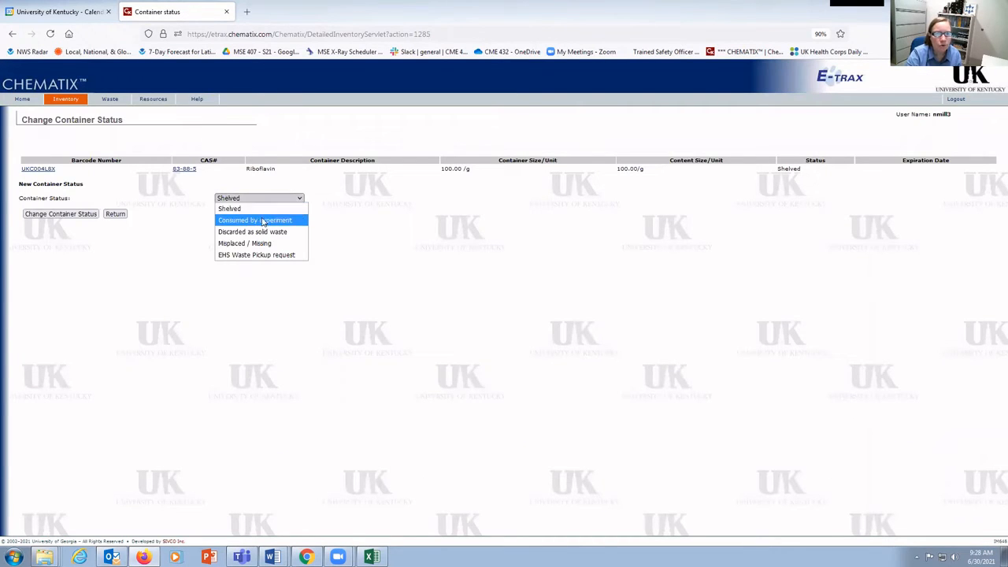
click(260, 211)
click(293, 197)
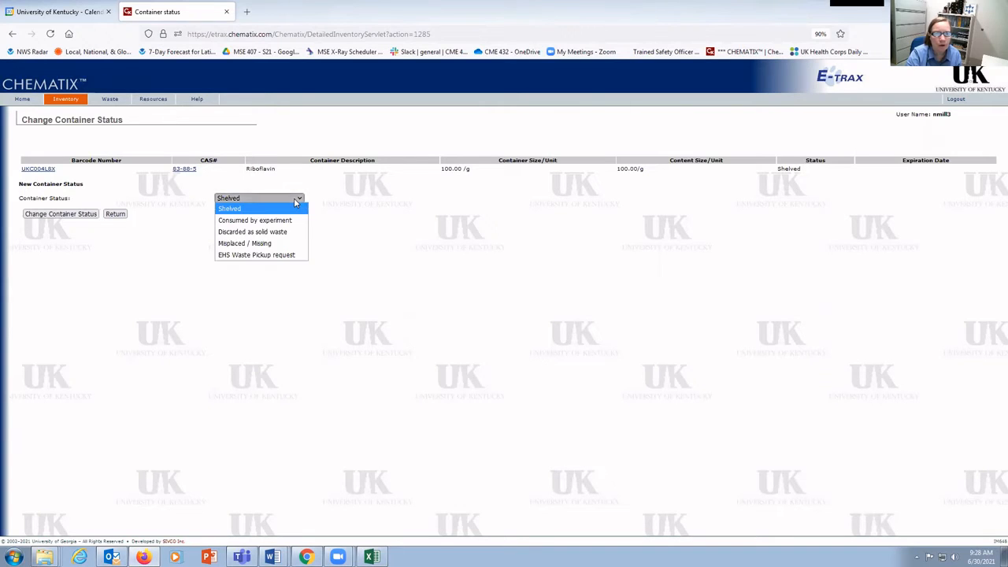
click(246, 256)
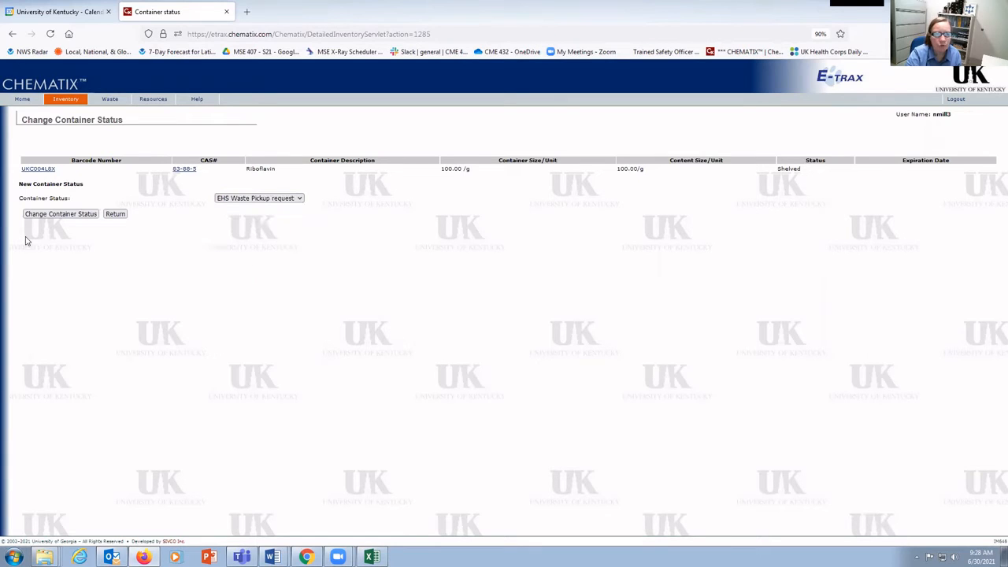
click(61, 214)
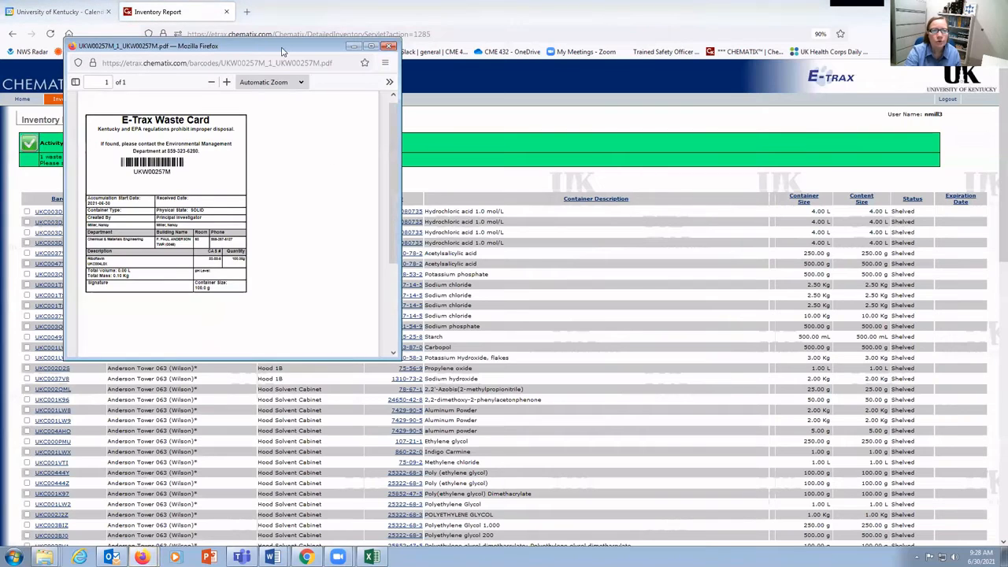
drag(283, 49, 424, 64)
click(512, 62)
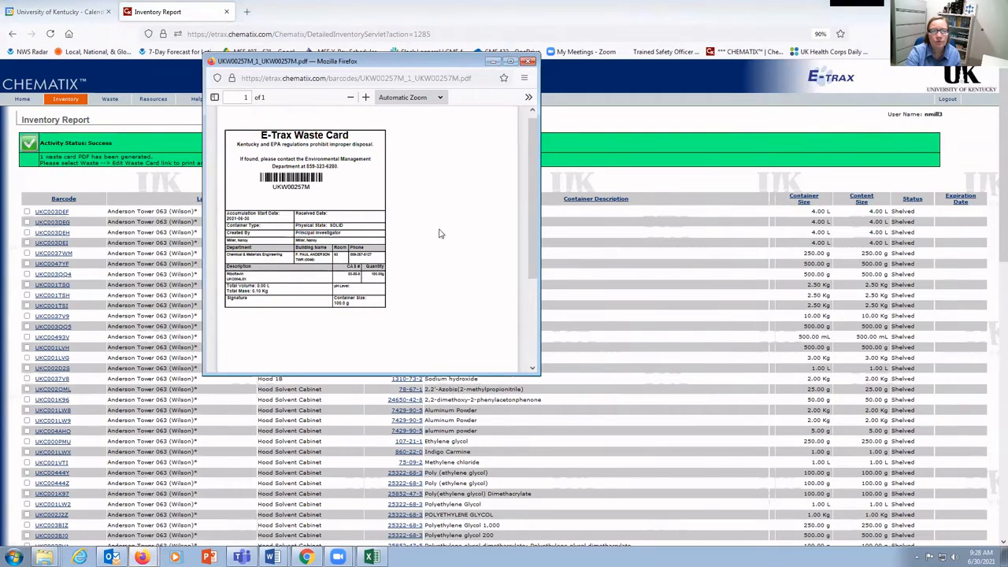